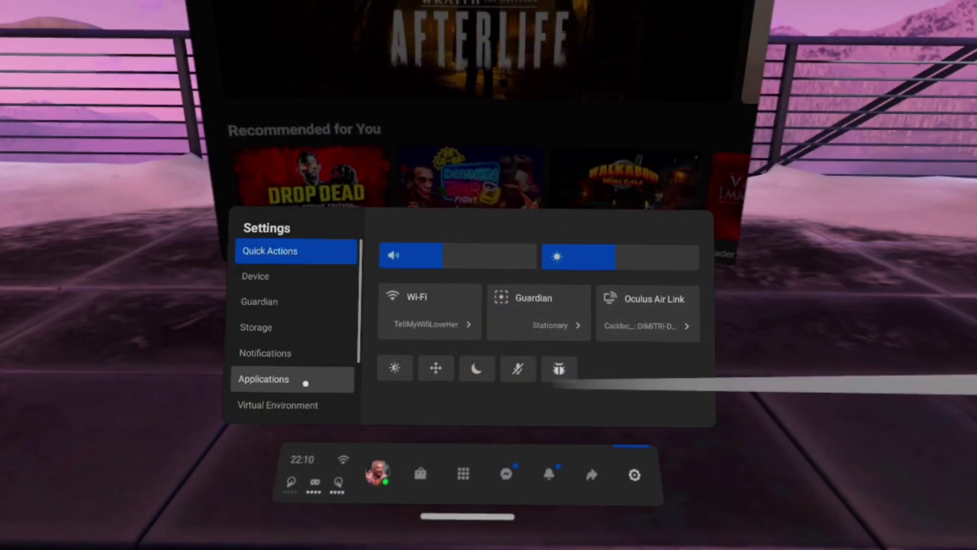
Scroll the headset Settings sidebar down and open the About page to check version information.
{"action": "scroll", "coordinate": [285, 316], "scroll_direction": "down", "scroll_amount": 3}
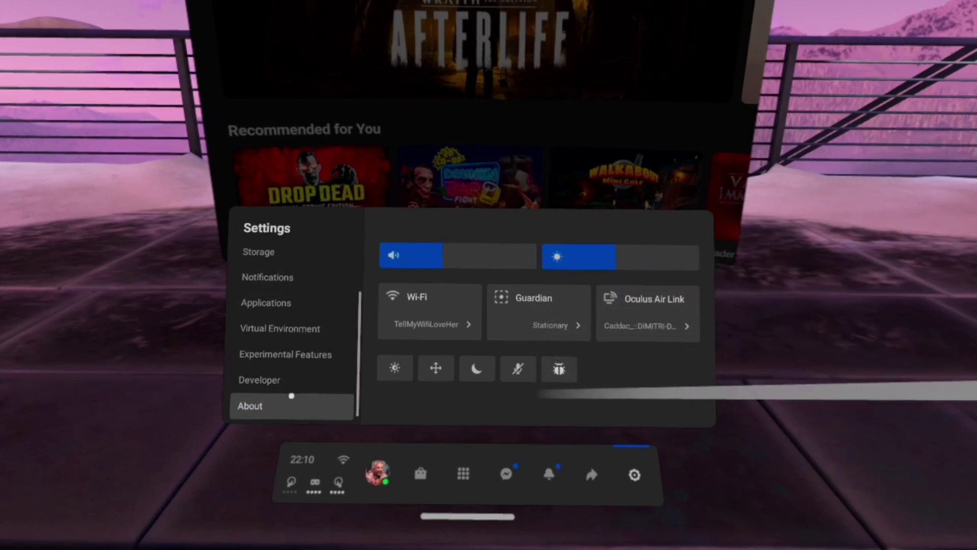
{"action": "left_click", "coordinate": [291, 396]}
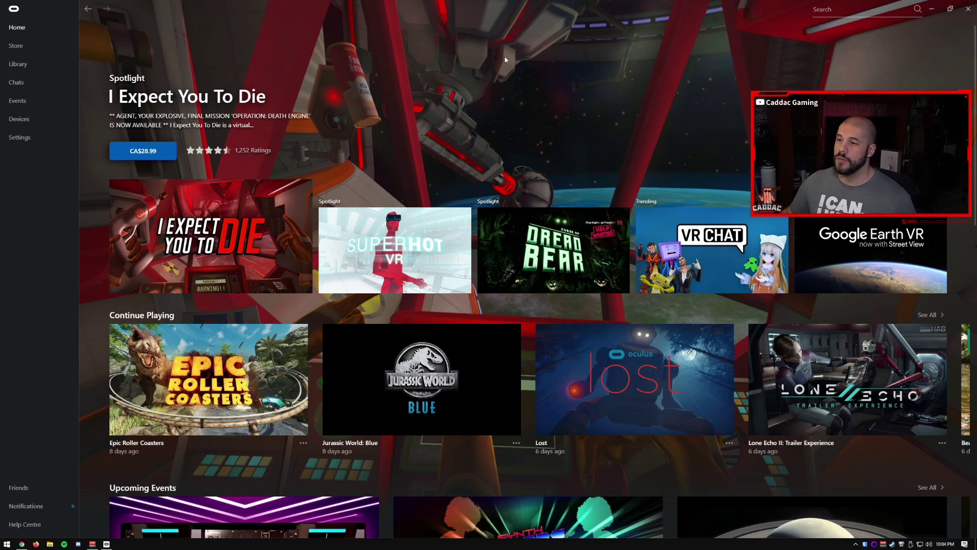
Show the Oculus app's Settings Beta tab, where Air Link is enabled.
{"action": "left_click", "coordinate": [41, 137]}
{"action": "left_click", "coordinate": [287, 48]}
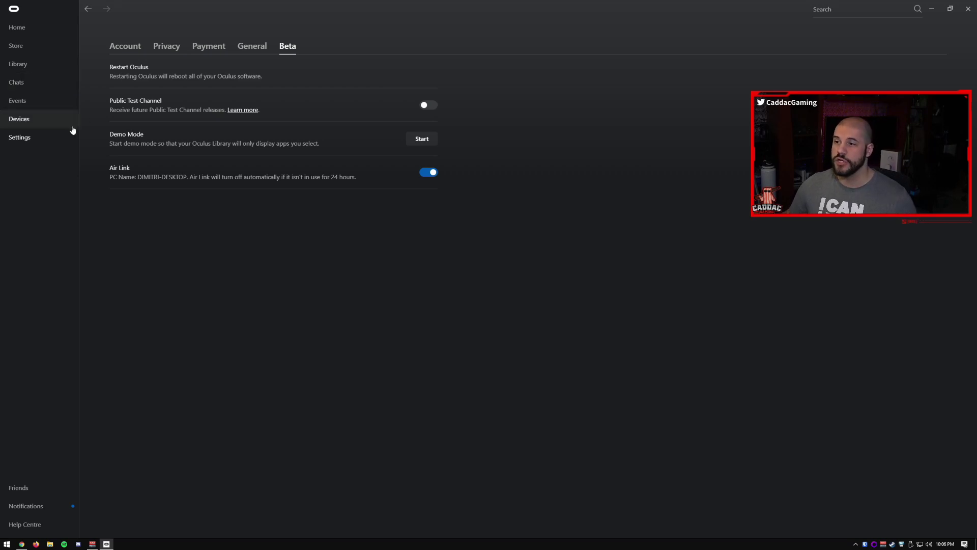
Expand Quest 2 and Touch under Devices to see its audio settings, then bring up VoiceMeeter Potato.
{"action": "left_click", "coordinate": [39, 122]}
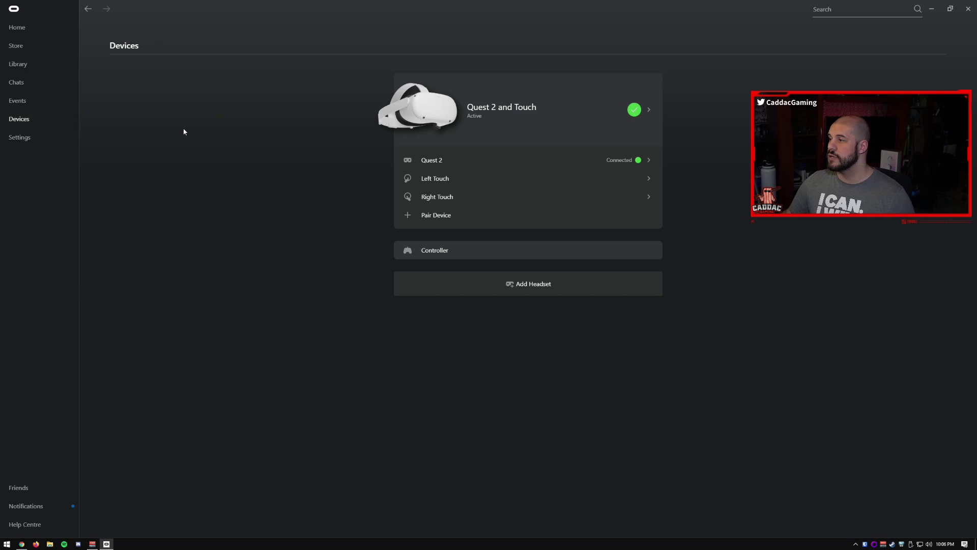
{"action": "left_click", "coordinate": [650, 109]}
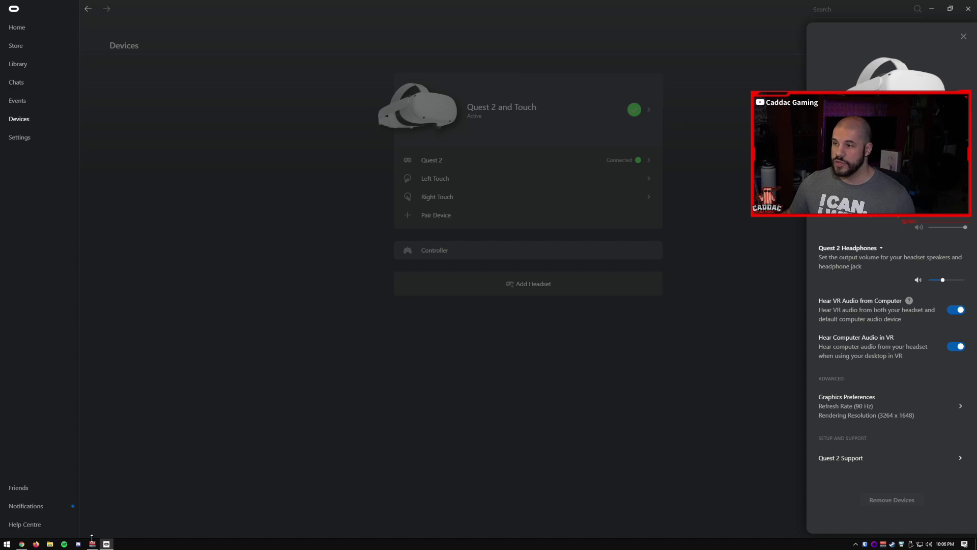
{"action": "left_click", "coordinate": [92, 544]}
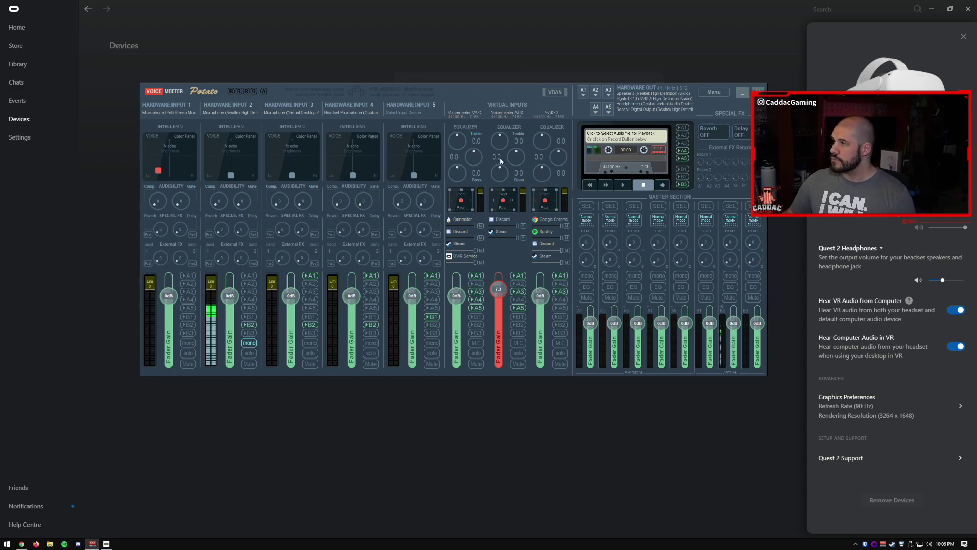
Minimize VoiceMeeter Potato to return to the Oculus Quest 2 device panel.
{"action": "left_click", "coordinate": [870, 243]}
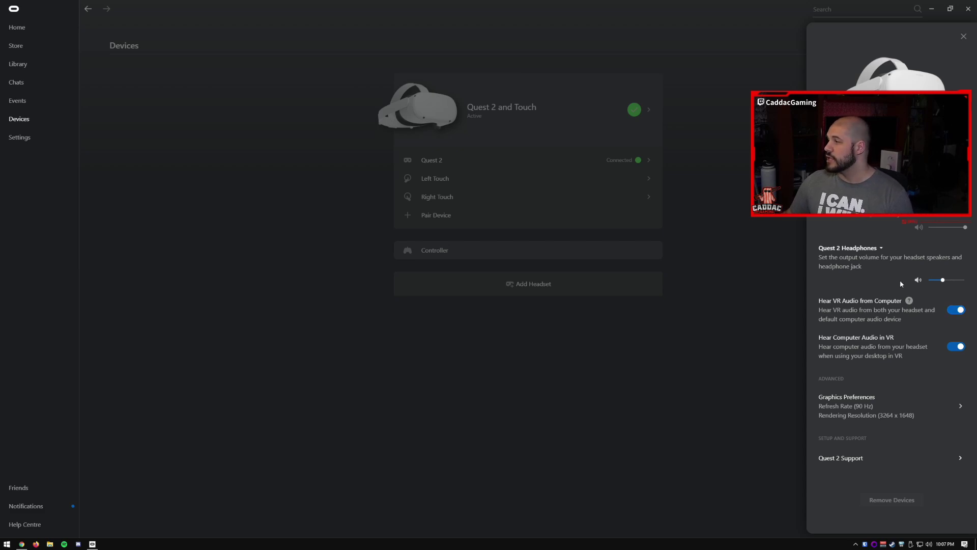
{"action": "left_click", "coordinate": [860, 248]}
{"action": "left_click", "coordinate": [865, 272]}
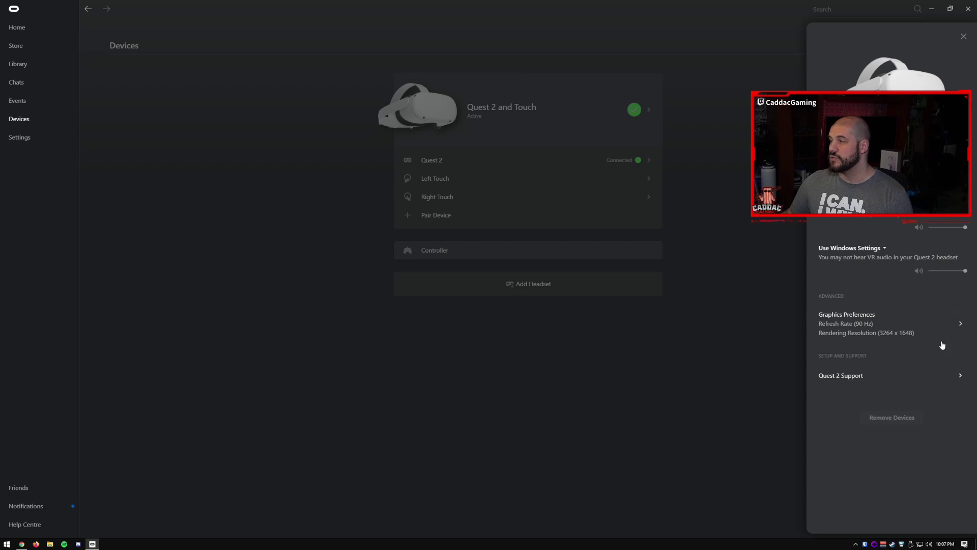
{"action": "left_click", "coordinate": [859, 249]}
{"action": "left_click", "coordinate": [842, 280]}
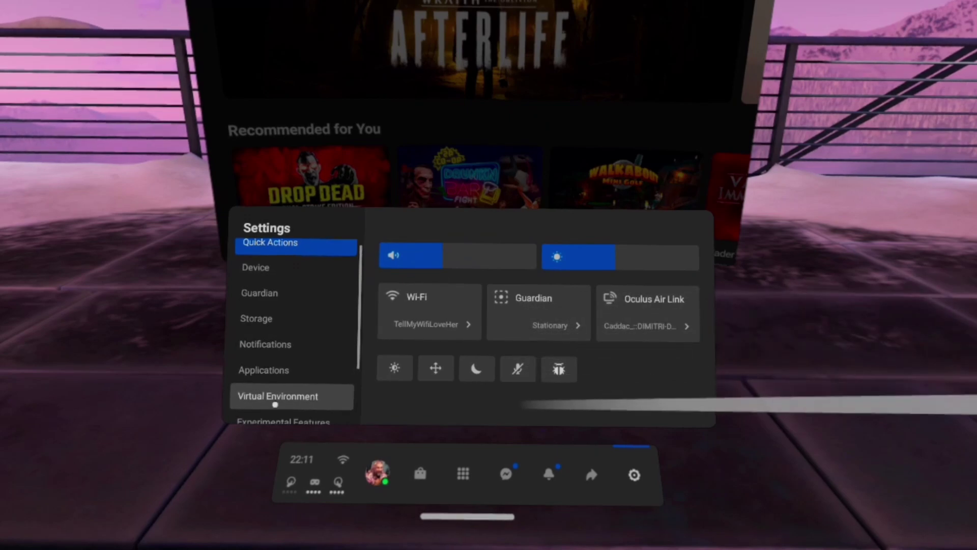
Check Air Link under Experimental Features, then open the Oculus Air Link tile from Quick Actions.
{"action": "left_click", "coordinate": [270, 417]}
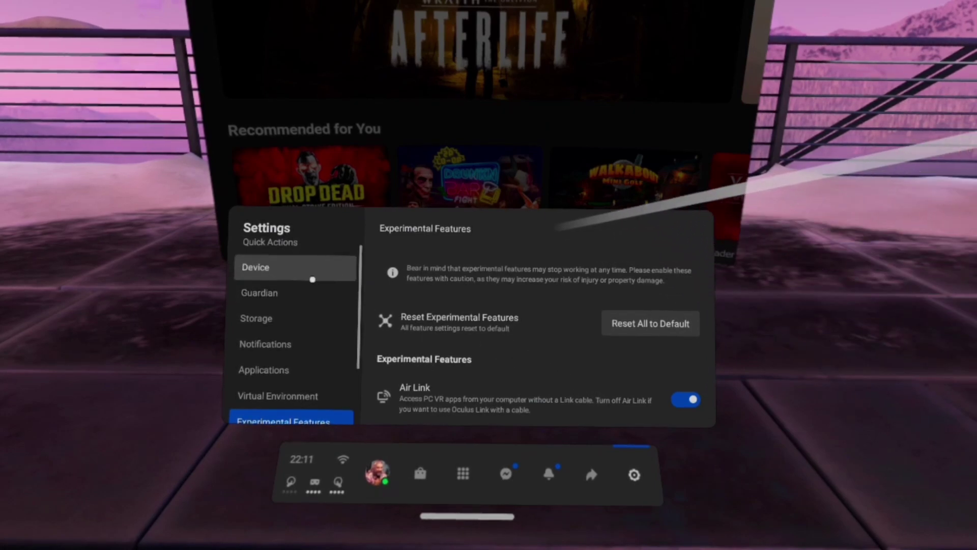
{"action": "left_click", "coordinate": [284, 247]}
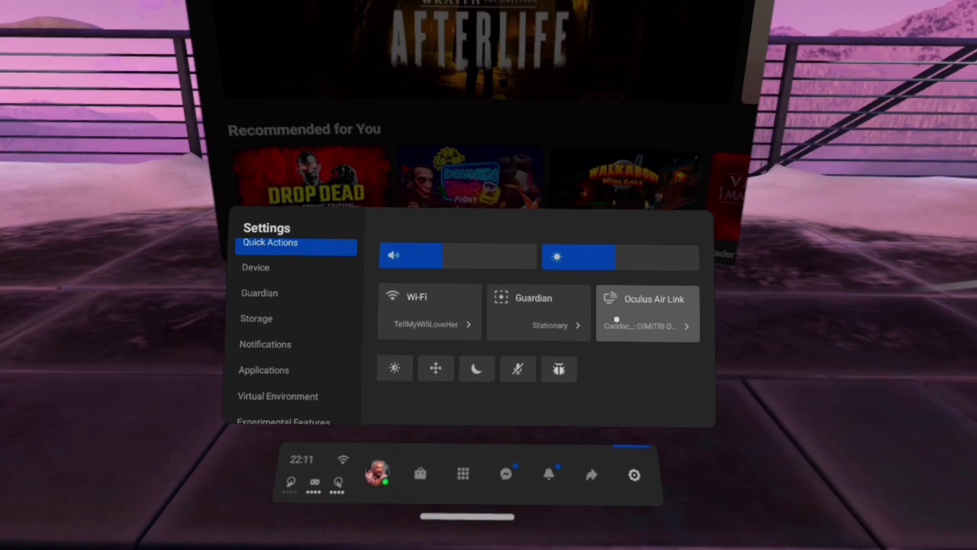
{"action": "left_click", "coordinate": [616, 319]}
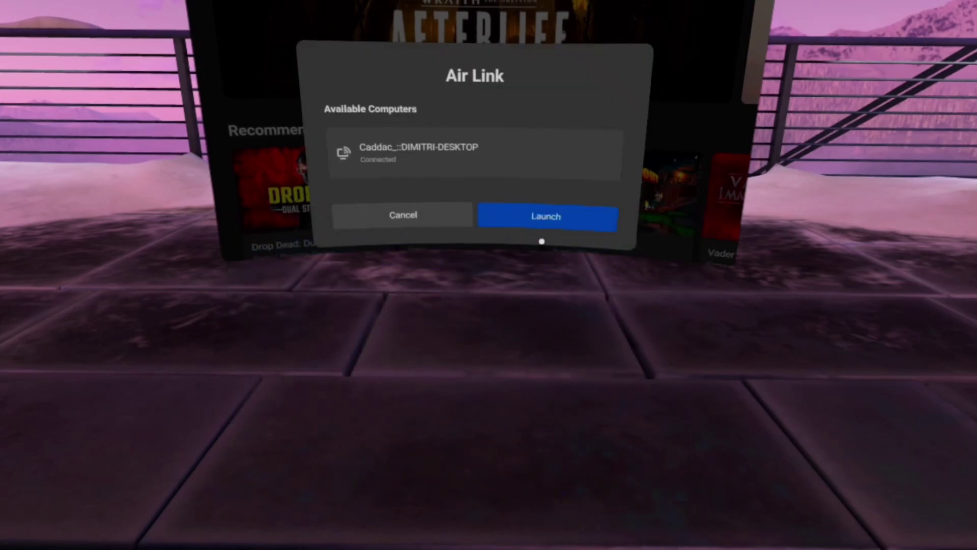
Launch Air Link to the connected desktop PC.
{"action": "left_click", "coordinate": [545, 224]}
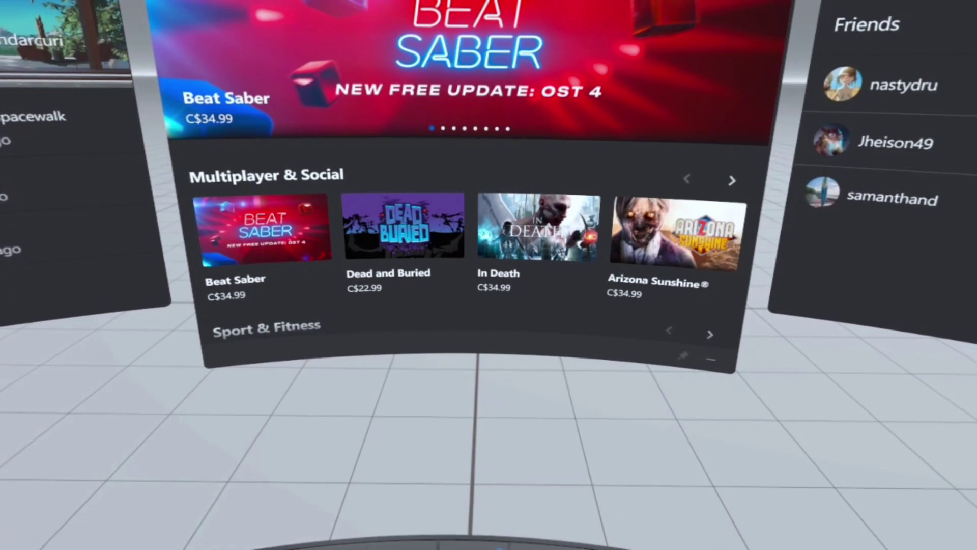
{"action": "mouse_move", "coordinate": [563, 289]}
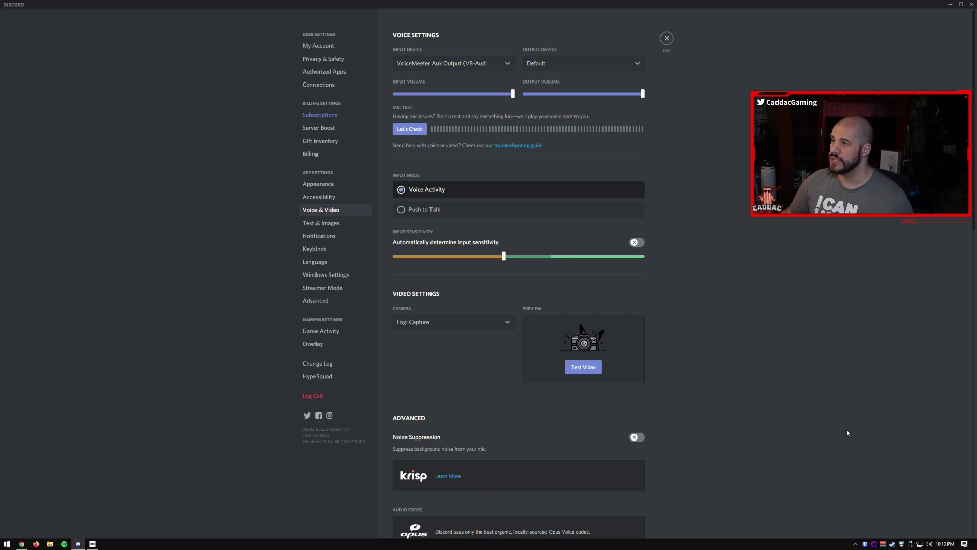
Review Discord's Input Device list and close it, keeping VoiceMeeter Aux Output selected.
{"action": "left_click", "coordinate": [498, 67]}
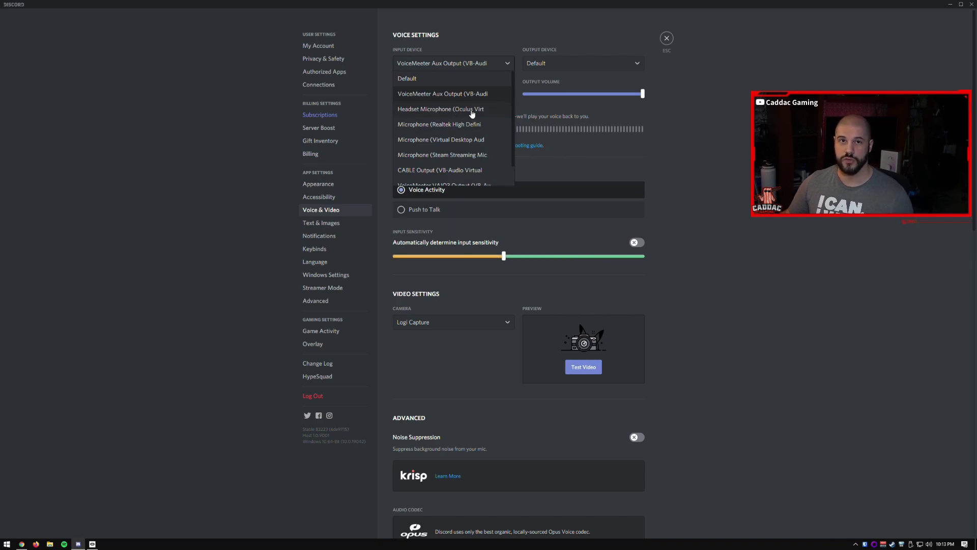
{"action": "left_click", "coordinate": [696, 70]}
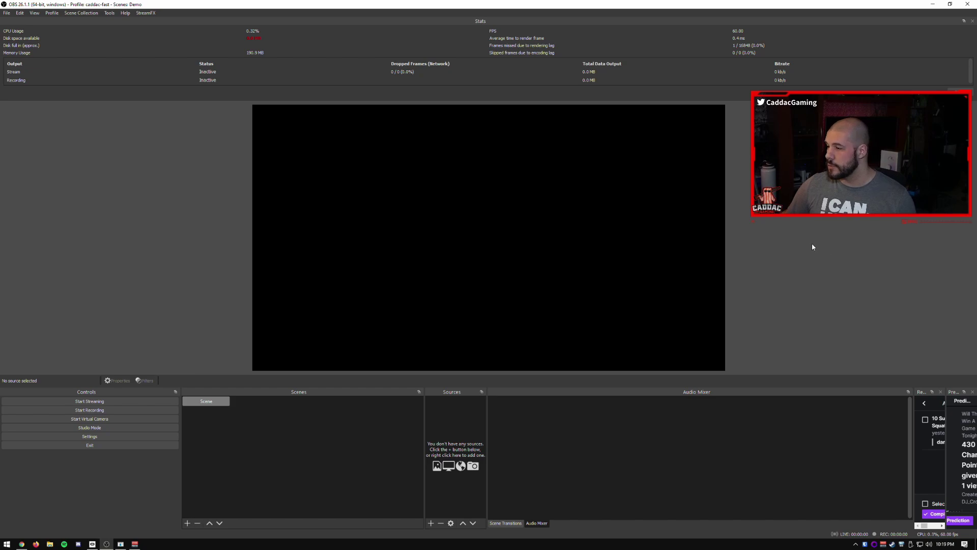
Add a Game Capture source 'Echo VR' capturing the specific [echovr.exe]: Echo VR window.
{"action": "right_click", "coordinate": [458, 404]}
{"action": "mouse_move", "coordinate": [472, 409]}
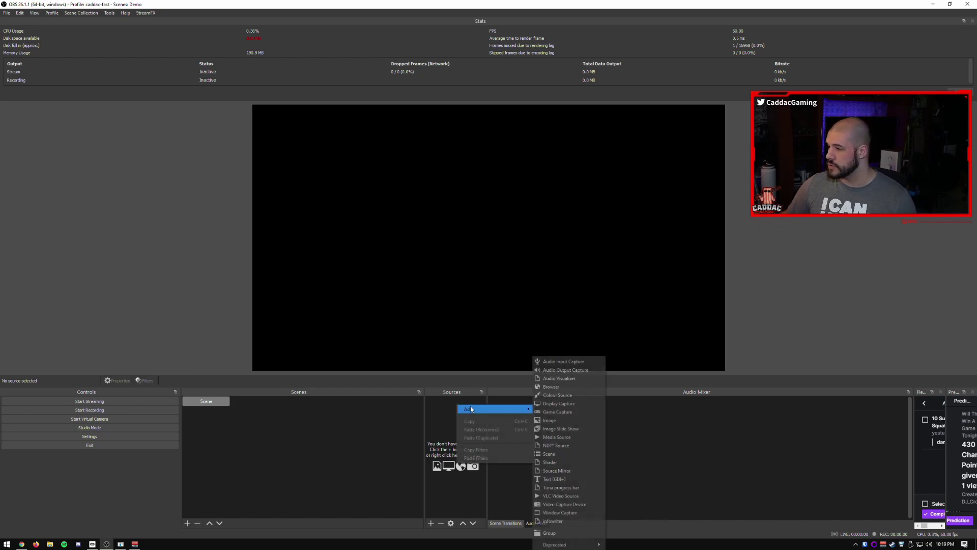
{"action": "left_click", "coordinate": [557, 412]}
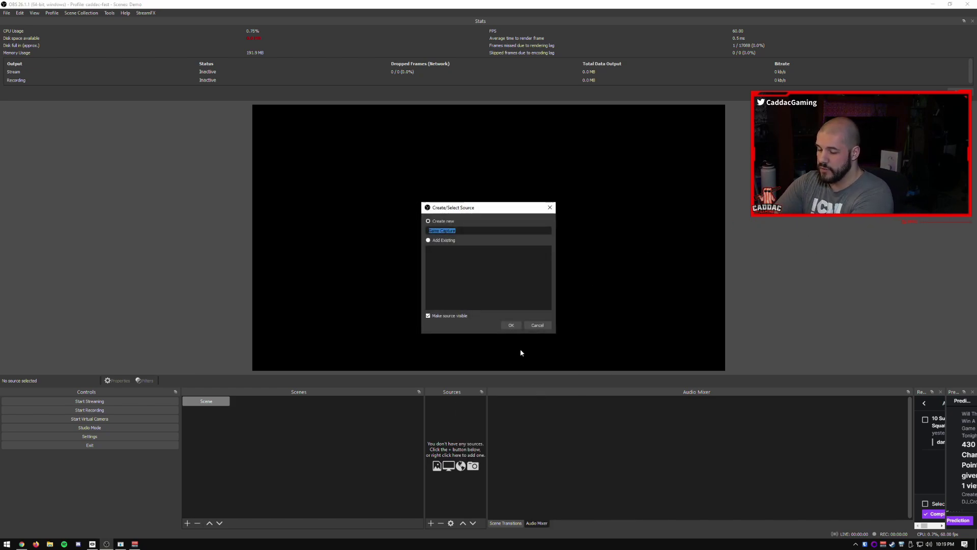
{"action": "type", "text": "Echo "}
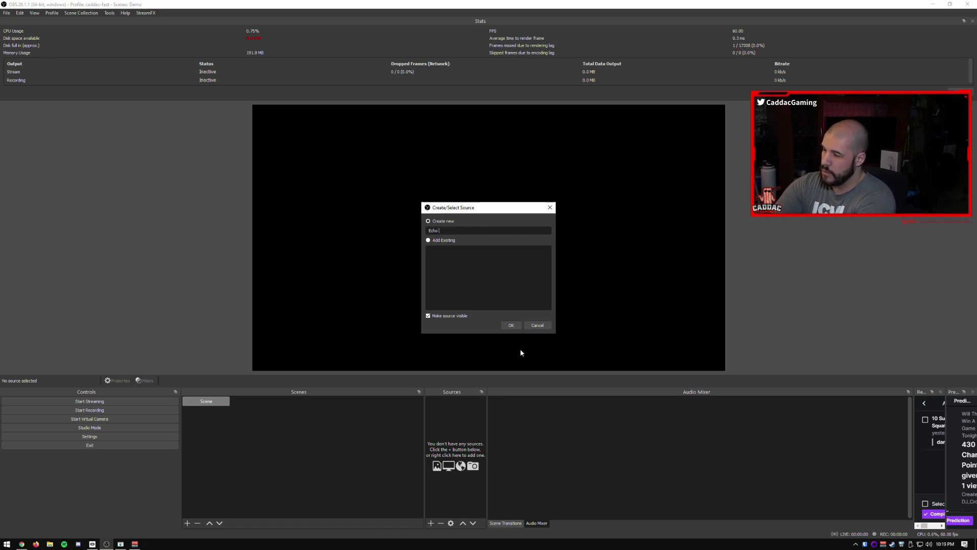
{"action": "type", "text": "VR"}
{"action": "key", "text": "Return"}
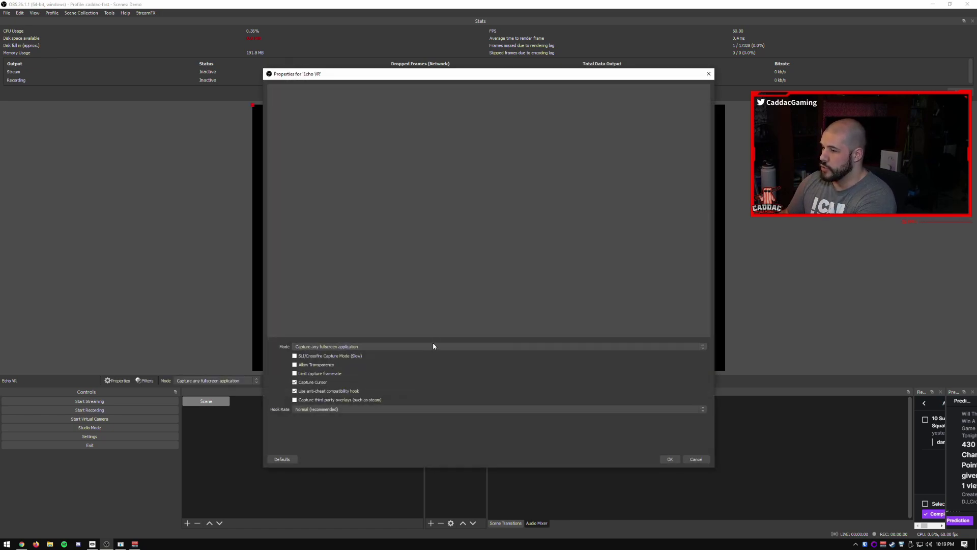
{"action": "left_click", "coordinate": [432, 347]}
{"action": "left_click", "coordinate": [415, 354]}
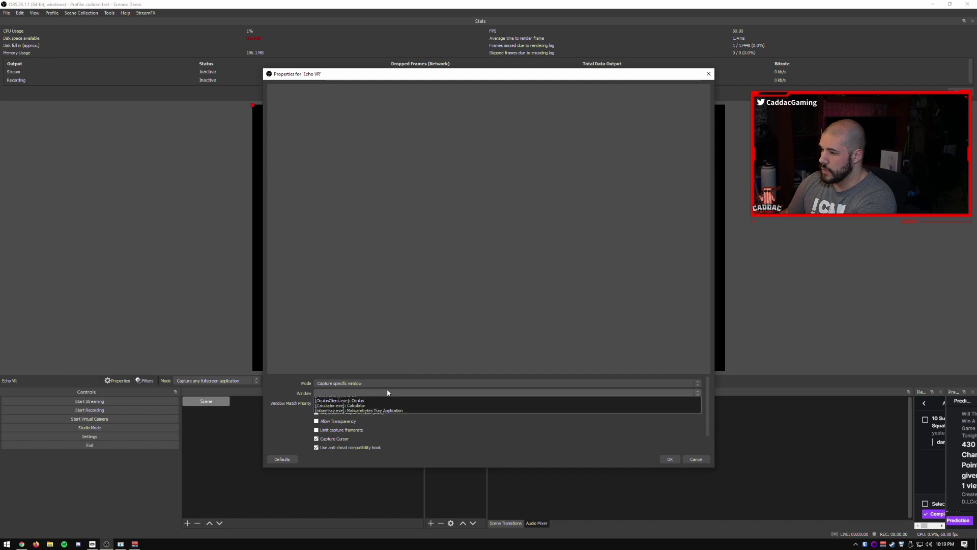
{"action": "left_click", "coordinate": [387, 398]}
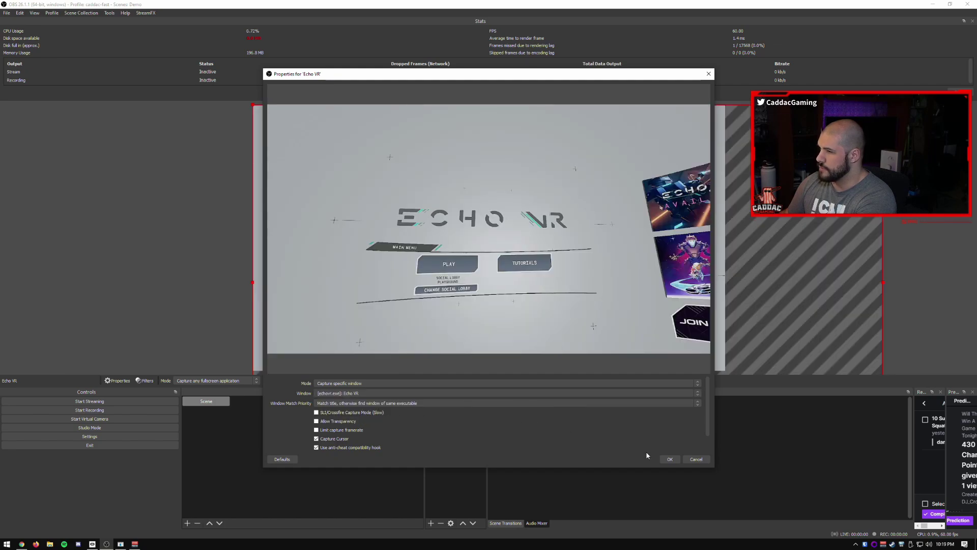
{"action": "left_click", "coordinate": [674, 461]}
Fit the Echo VR source to screen and deselect it.
{"action": "right_click", "coordinate": [565, 227]}
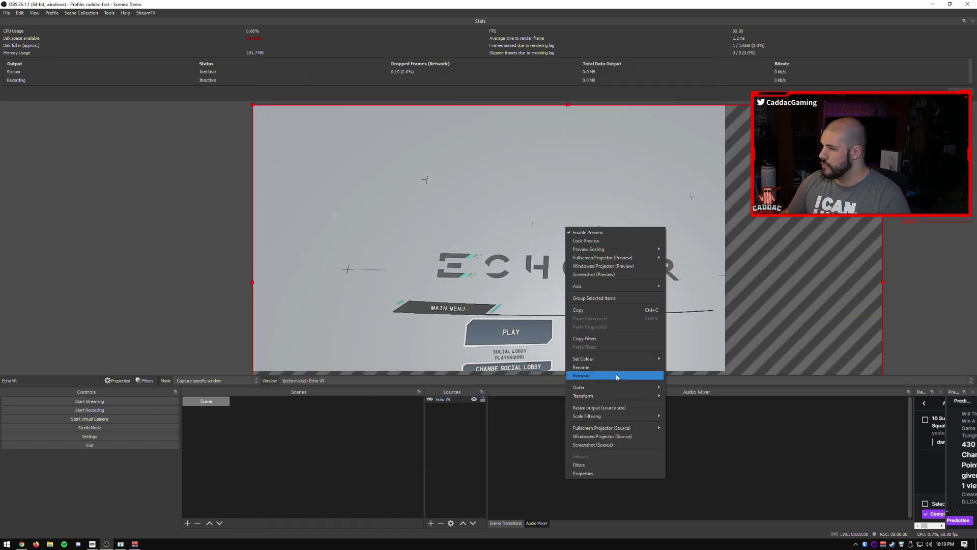
{"action": "mouse_move", "coordinate": [615, 394]}
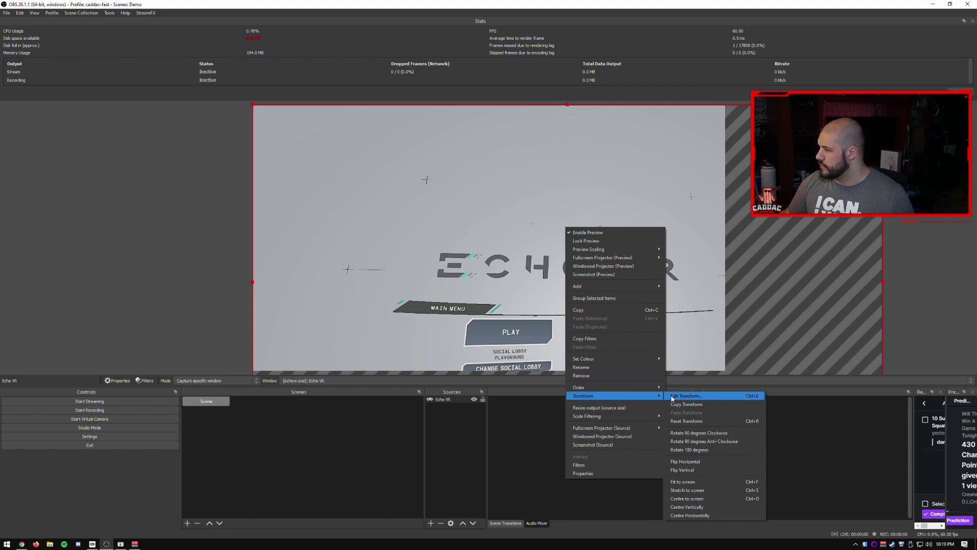
{"action": "left_click", "coordinate": [683, 482]}
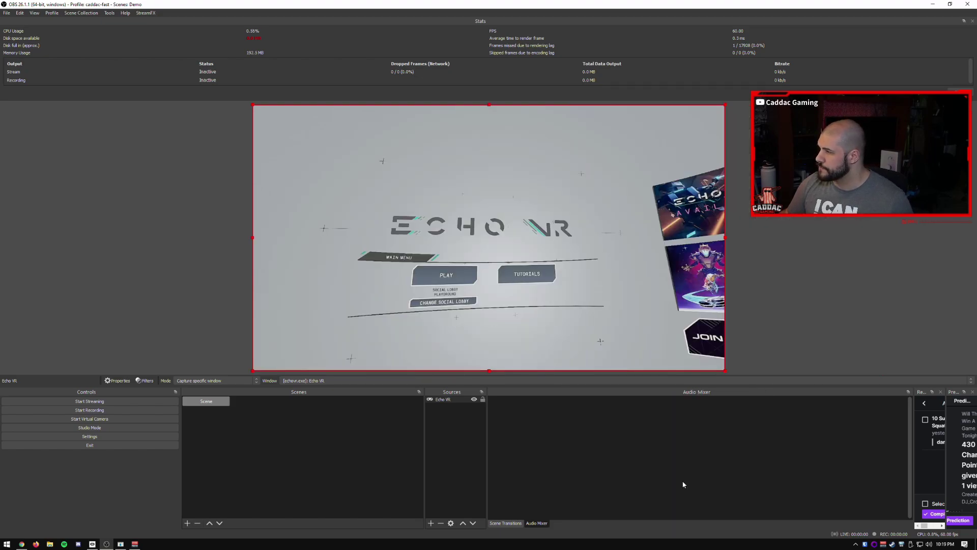
{"action": "left_click", "coordinate": [179, 264]}
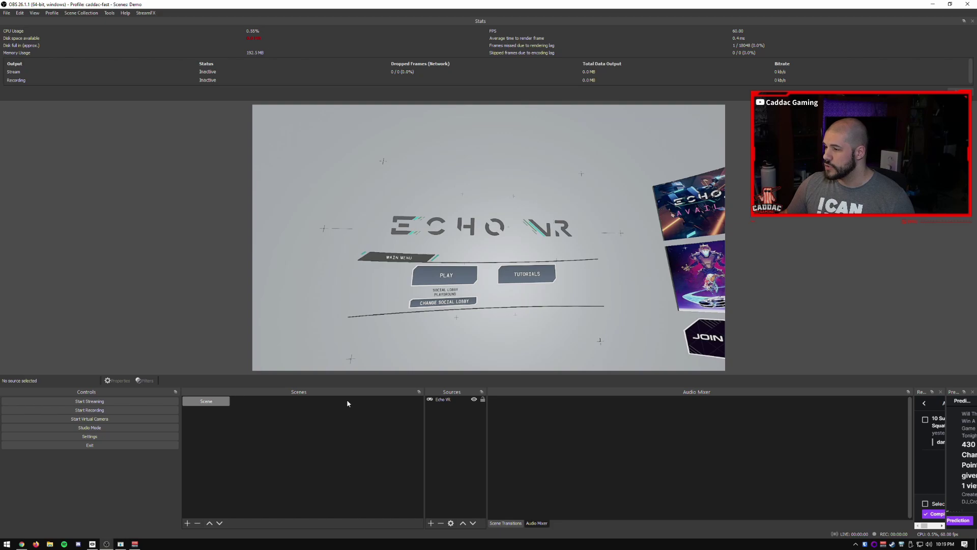
Add an Audio Input Capture 'Oculus Mic' using Headset Microphone (Oculus Virtual Audio Device).
{"action": "right_click", "coordinate": [455, 418]}
{"action": "mouse_move", "coordinate": [471, 422]}
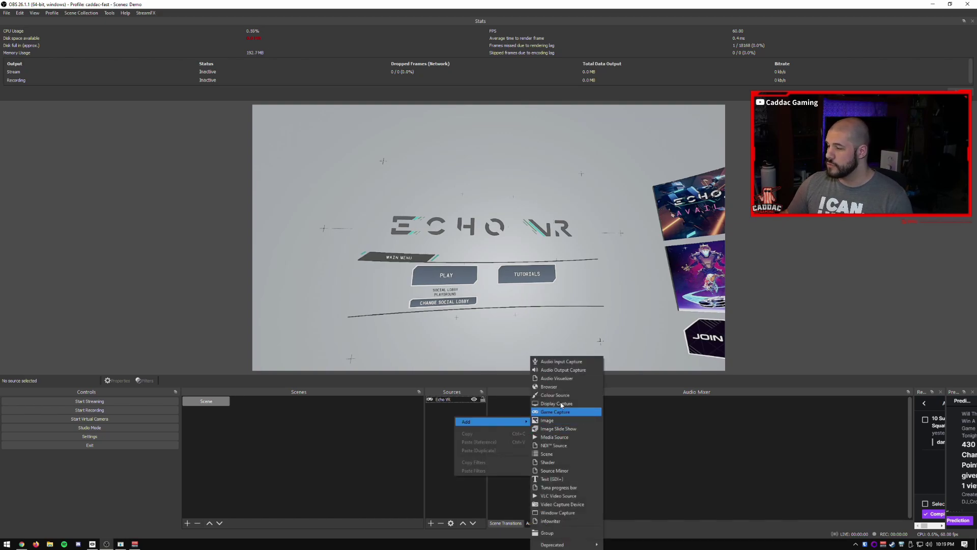
{"action": "left_click", "coordinate": [560, 361]}
{"action": "type", "text": "Cculus Mic"}
{"action": "key", "text": "Return"}
{"action": "left_click", "coordinate": [362, 91]}
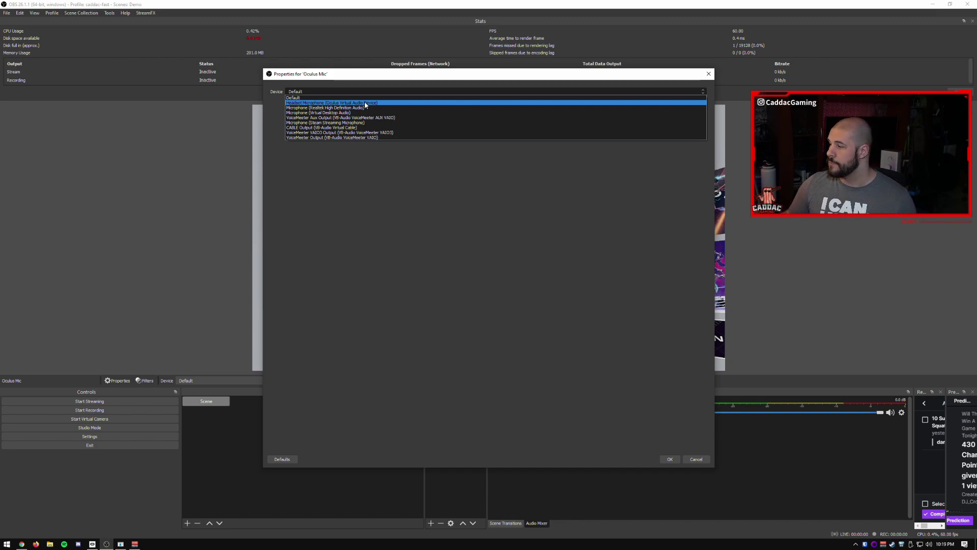
{"action": "left_click", "coordinate": [365, 104]}
{"action": "left_click", "coordinate": [667, 459]}
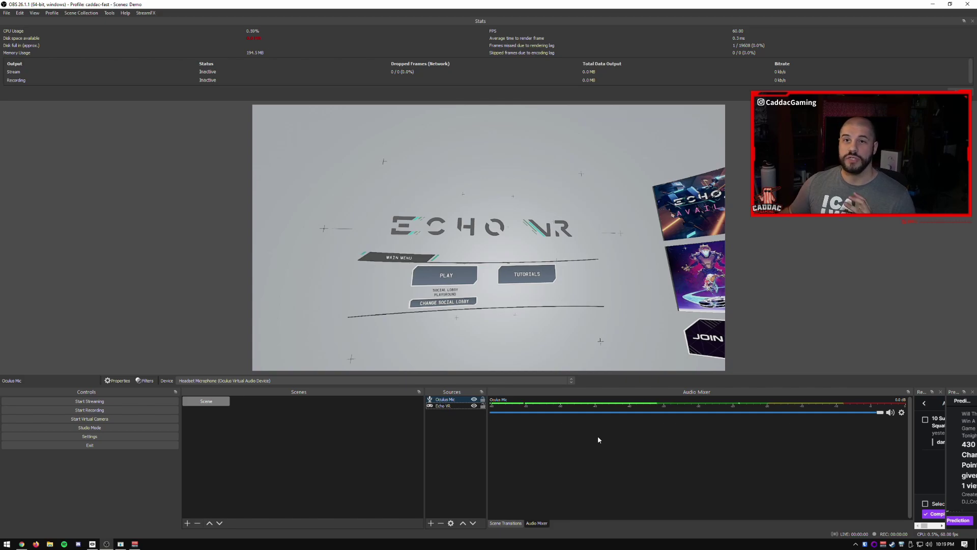
{"action": "left_click", "coordinate": [471, 425]}
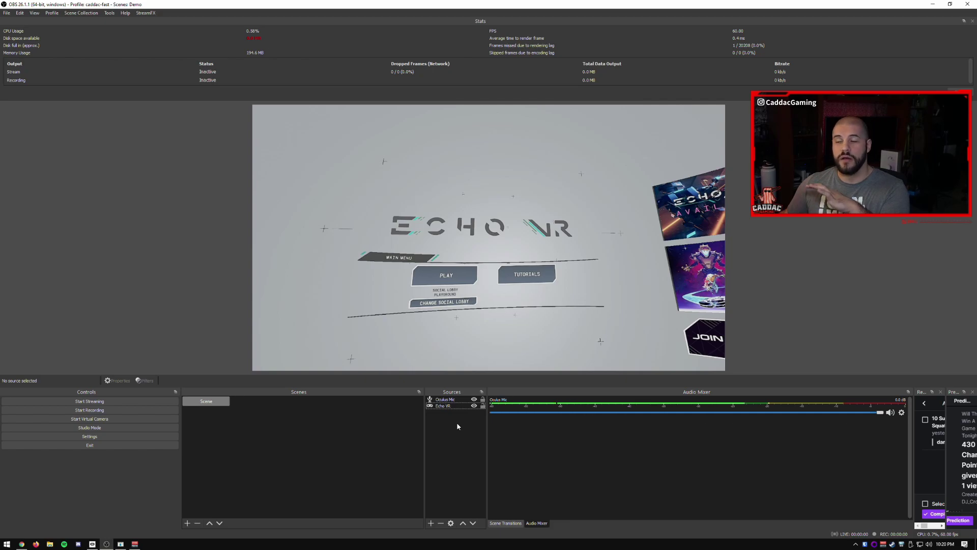
Add an Audio Output Capture 'Headset' using Headphones (Oculus Virtual Audio Device).
{"action": "right_click", "coordinate": [457, 436]}
{"action": "mouse_move", "coordinate": [496, 443]}
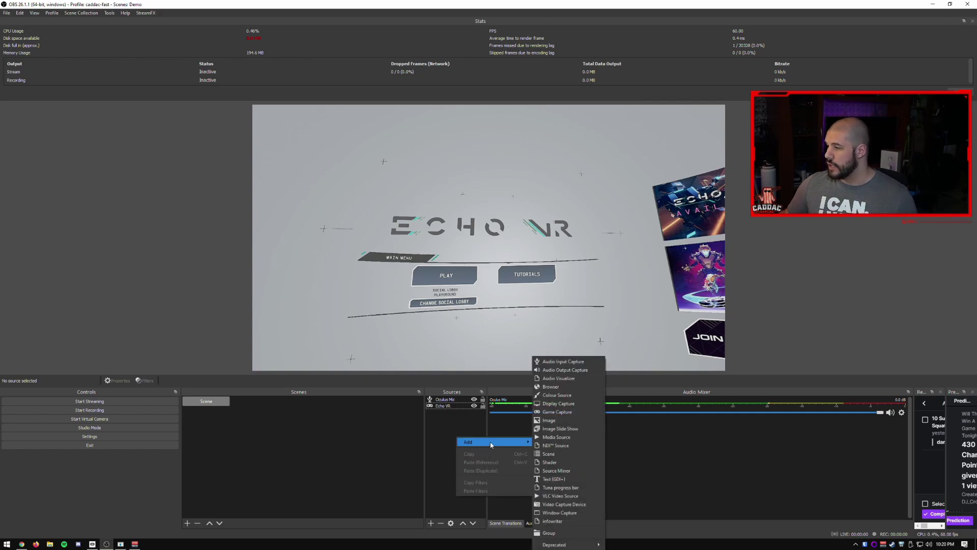
{"action": "left_click", "coordinate": [566, 370]}
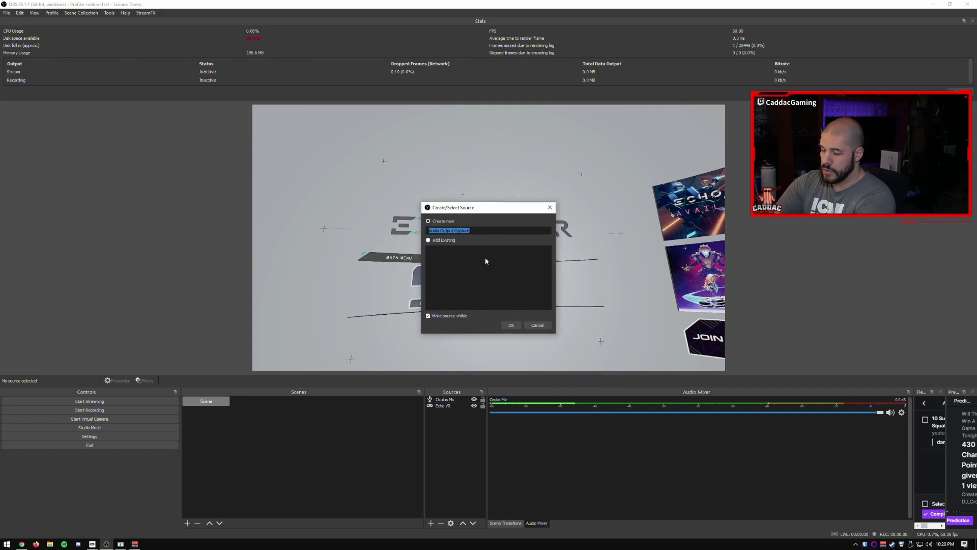
{"action": "type", "text": "Headset"}
{"action": "key", "text": "Return"}
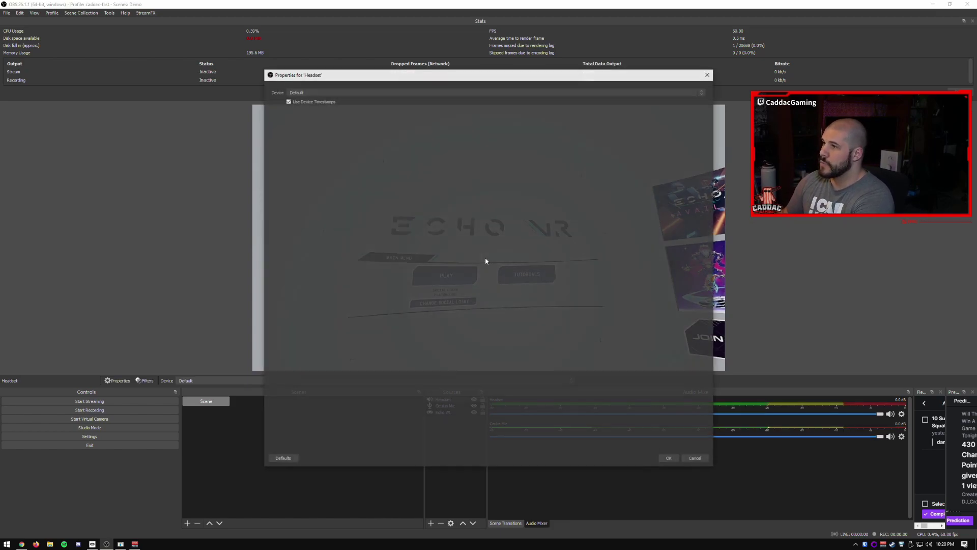
{"action": "left_click", "coordinate": [377, 91]}
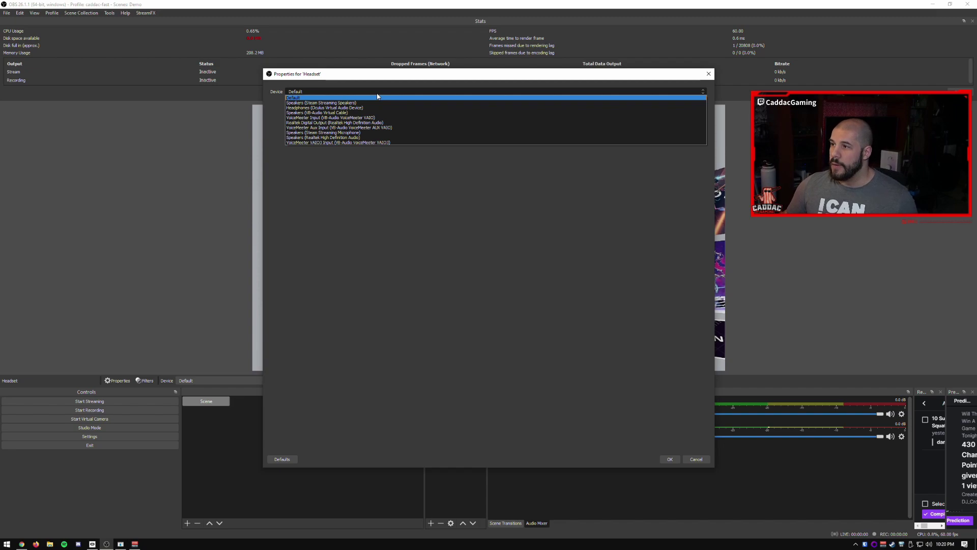
{"action": "left_click", "coordinate": [348, 109]}
{"action": "left_click", "coordinate": [670, 459]}
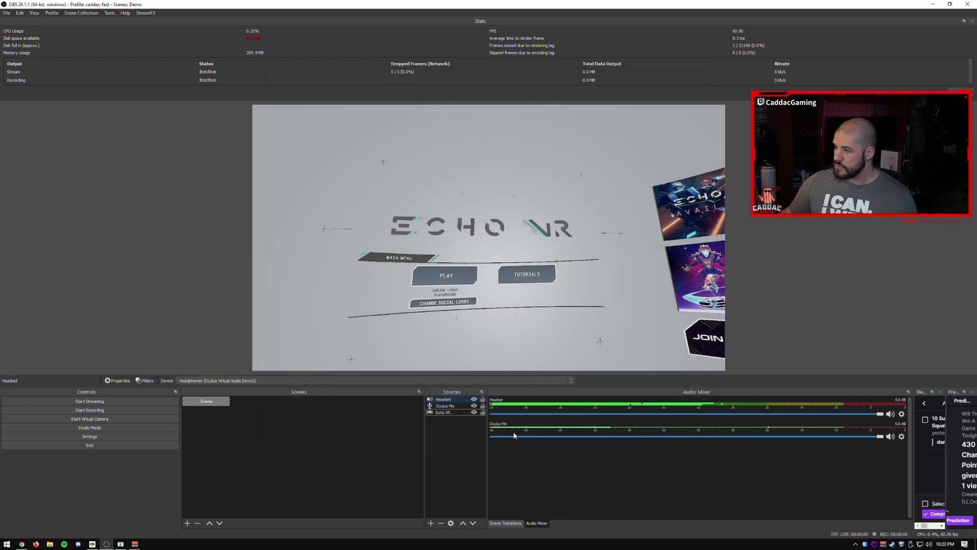